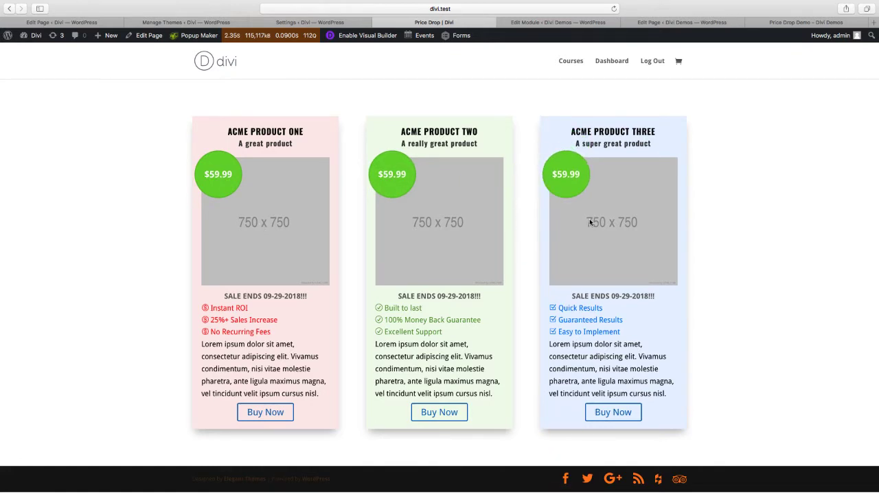
Switch back to the Edit Module tab showing the price drop module's fields and HTML output
click(529, 19)
Add a new field labelled 'Original Price Animation' with identifier original_animation
scroll(180, 200, up, 2)
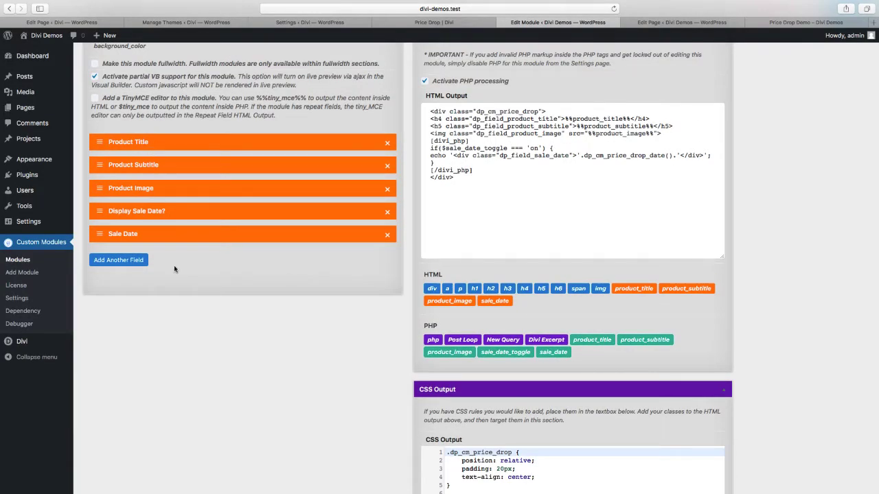
click(141, 261)
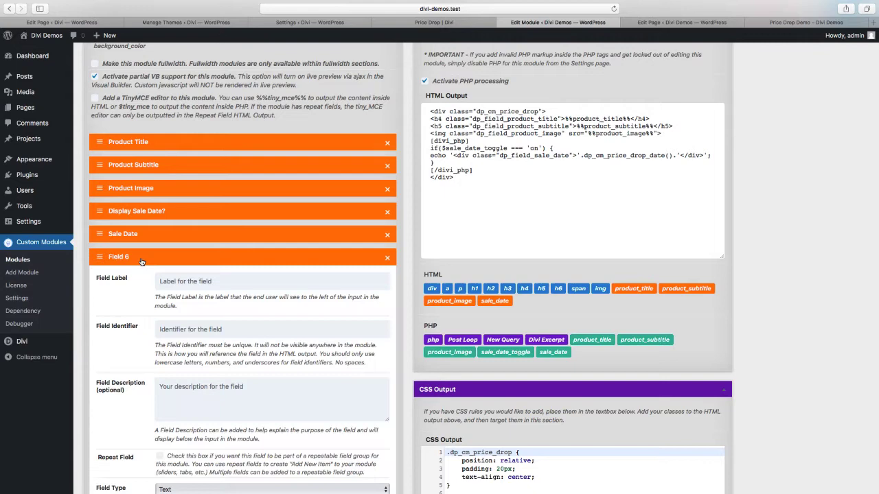
scroll(141, 261, down, 2)
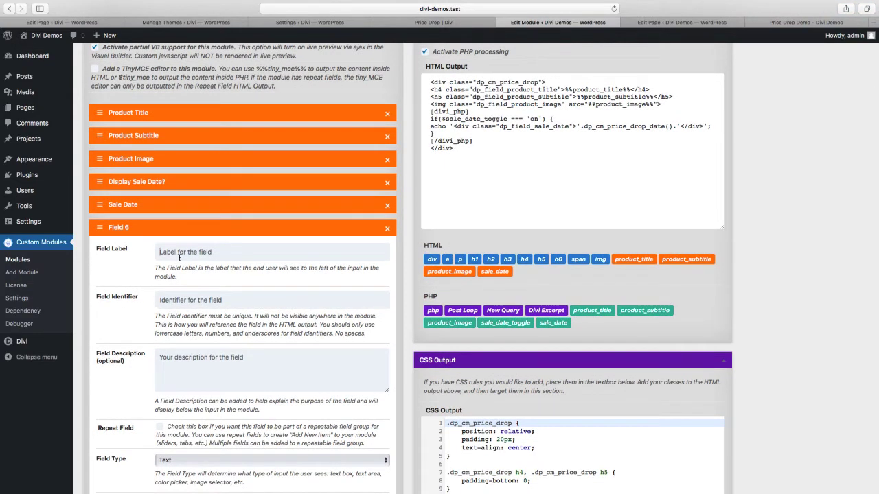
click(179, 257)
text(Original Price Animation)
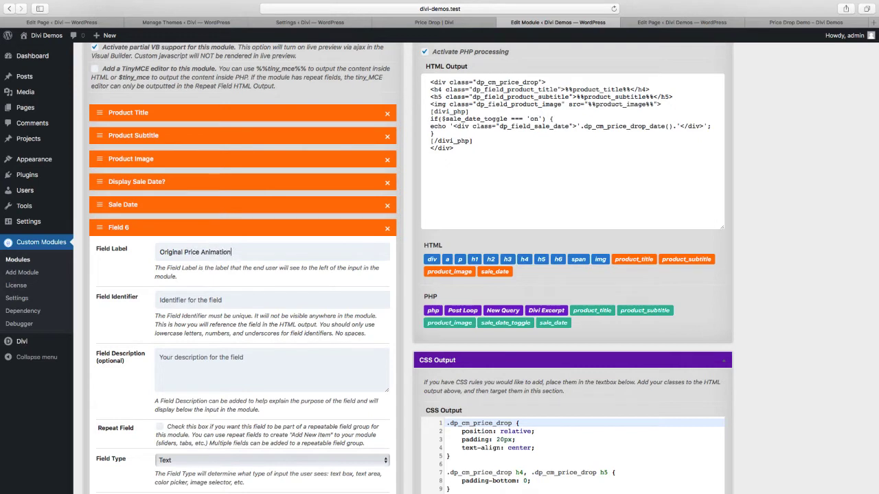
click(171, 299)
text(original)
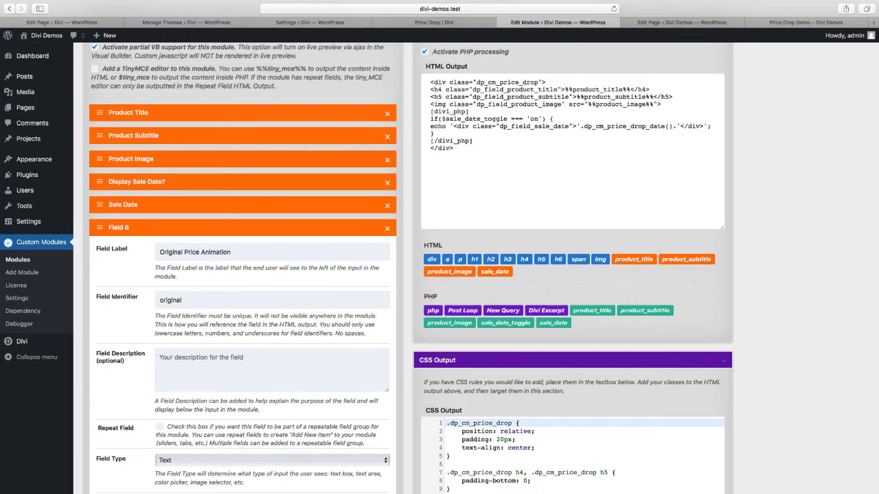
text(_animation)
Paste the hover-animation description into the new field's description box
scroll(130, 304, down, 1)
scroll(132, 304, down, 5)
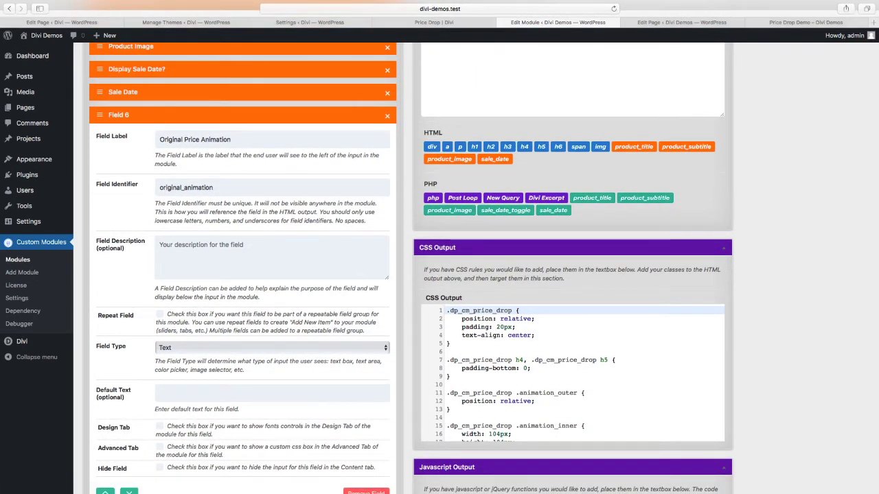
click(208, 252)
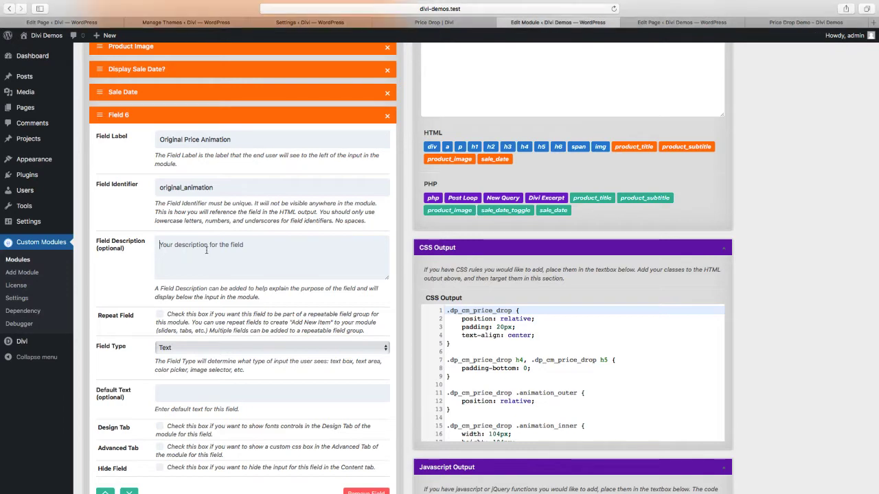
text(Select the desired animation that will apply to the original price when user hovers on product box.)
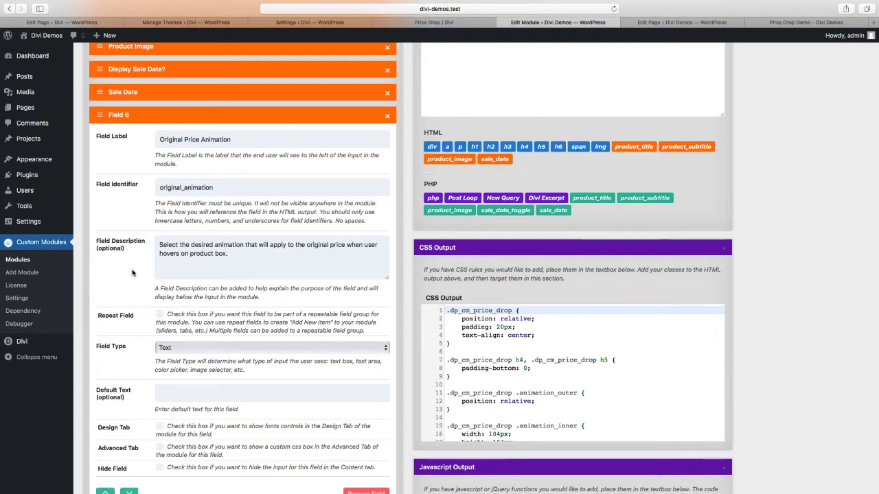
Change the Original Price Animation field's type to Select
scroll(131, 272, down, 2)
scroll(133, 273, down, 1)
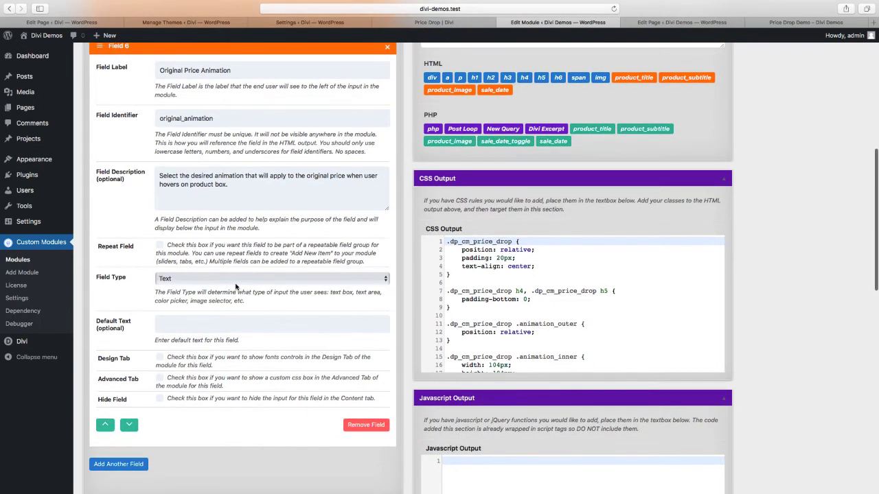
click(221, 280)
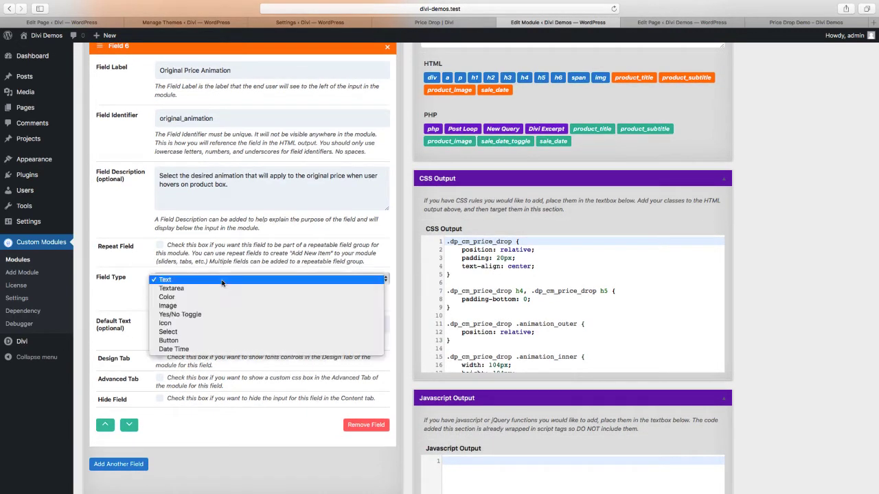
click(192, 332)
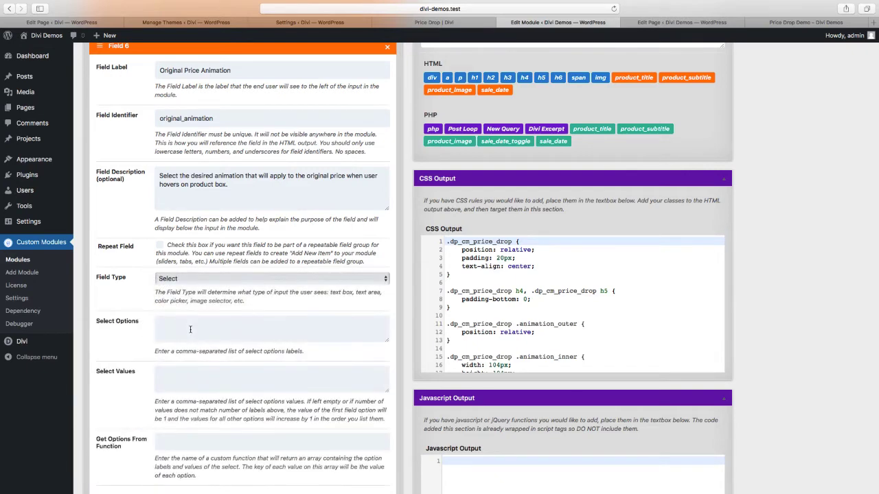
scroll(141, 331, down, 5)
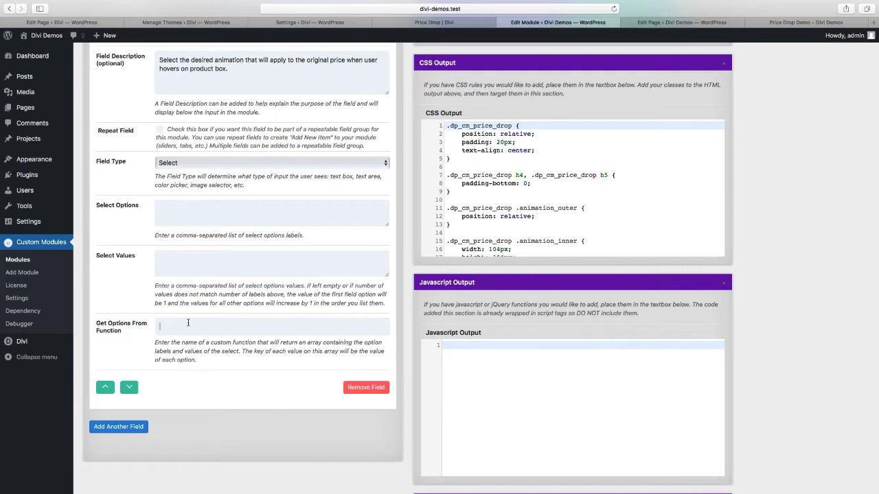
Paste 'Hinge, Roll Out' into the Select Options box
click(195, 206)
key(super+Tab)
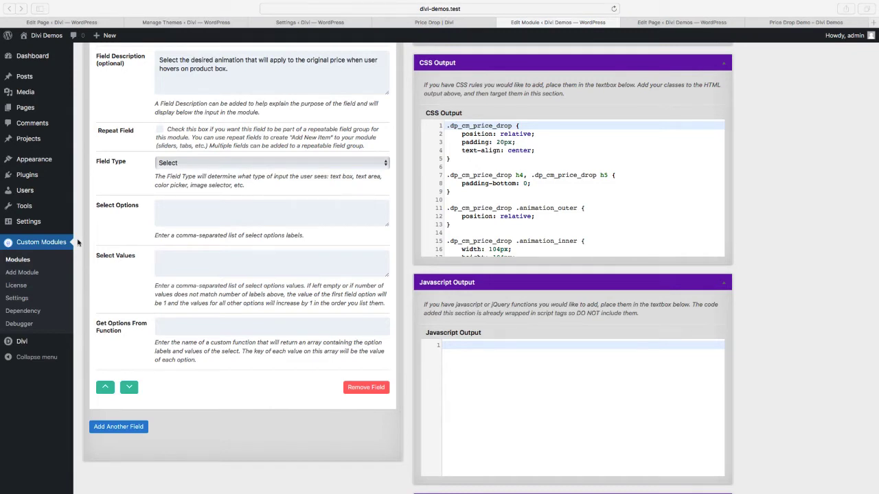
key(super+Tab)
text(Hinge, Roll Out)
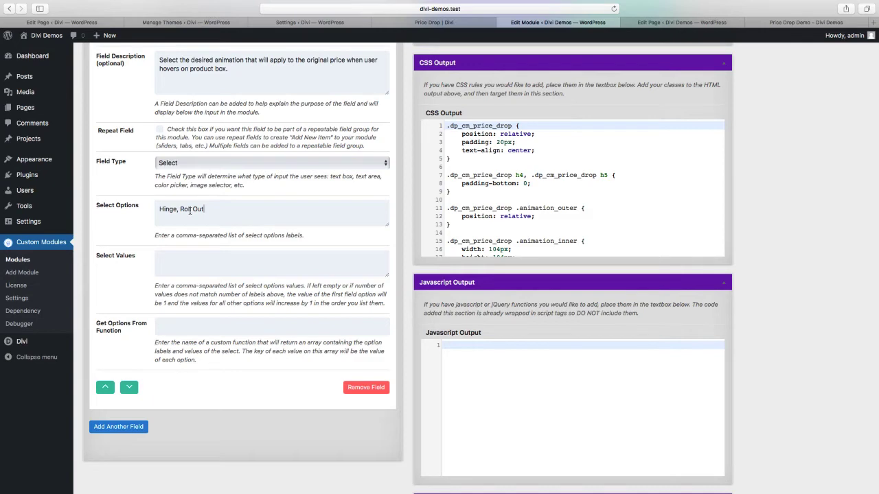
Paste the matching dp_cm_price_drop values into the Select Values box
scroll(132, 223, down, 2)
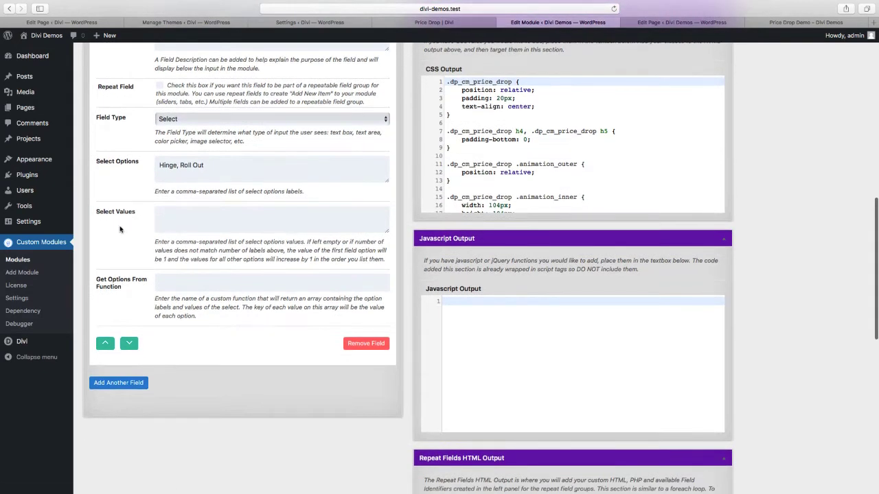
key(super+Tab)
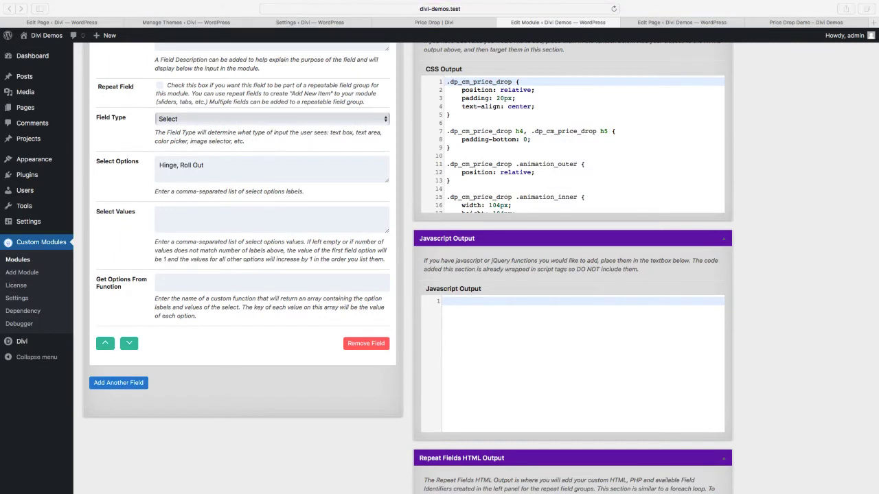
key(super+Tab)
click(171, 219)
text(dp_cm_price_drop_hinge, dp_cm_price_drop_rollOut)
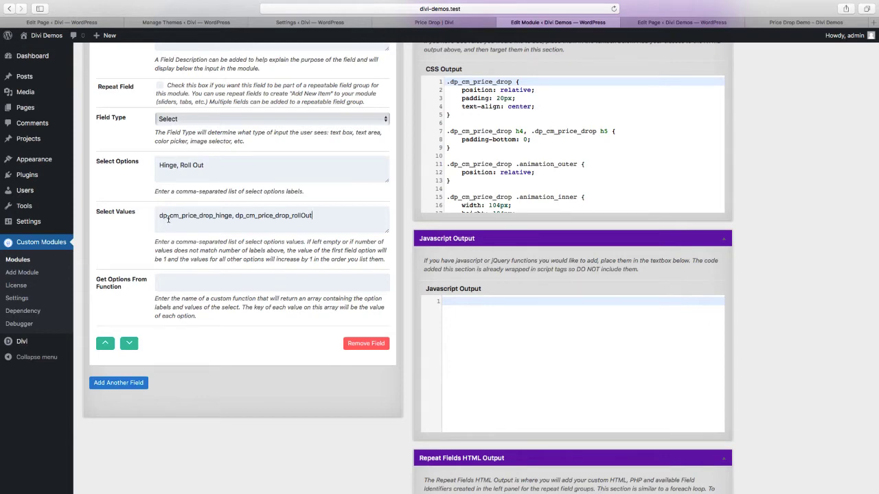
scroll(204, 225, down, 1)
scroll(204, 225, up, 2)
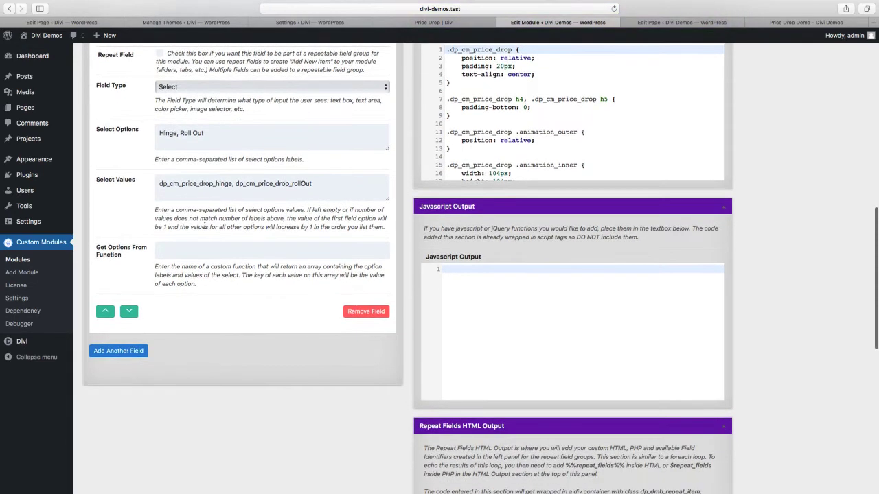
scroll(204, 225, up, 8)
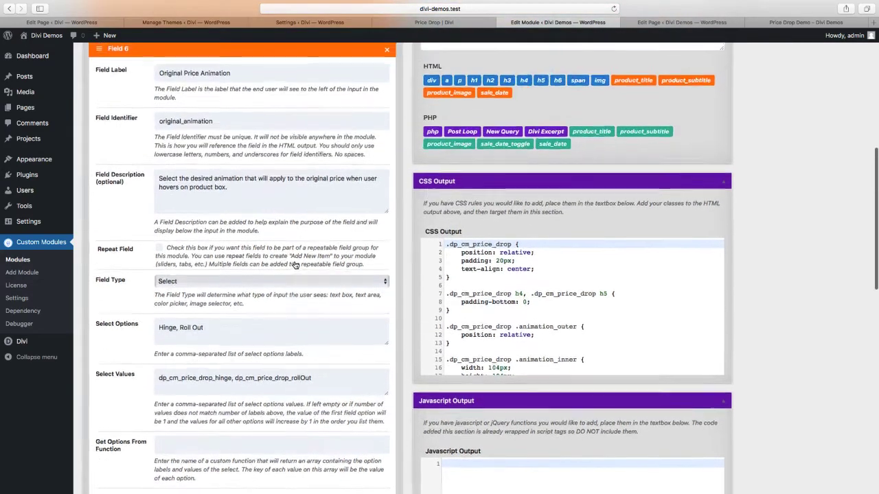
scroll(815, 153, up, 3)
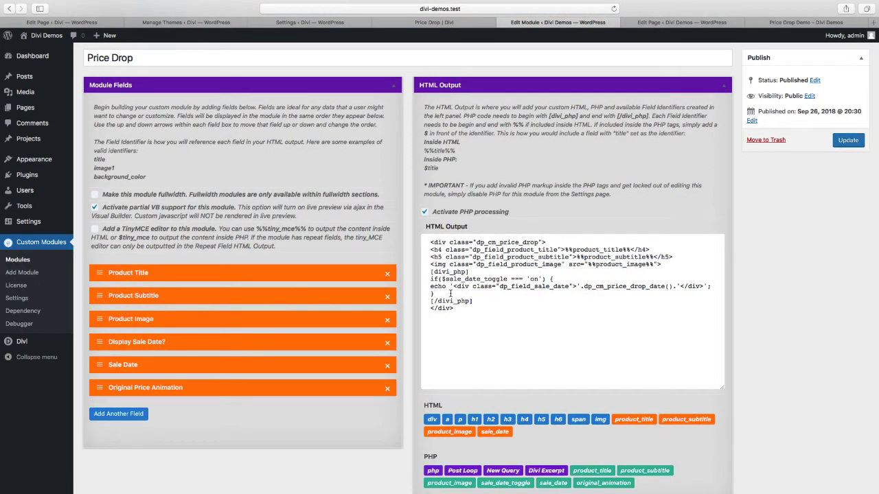
Add an 'echo $original_animation;' line to the PHP output and update the module
click(450, 293)
key(Return)
scroll(504, 340, down, 1)
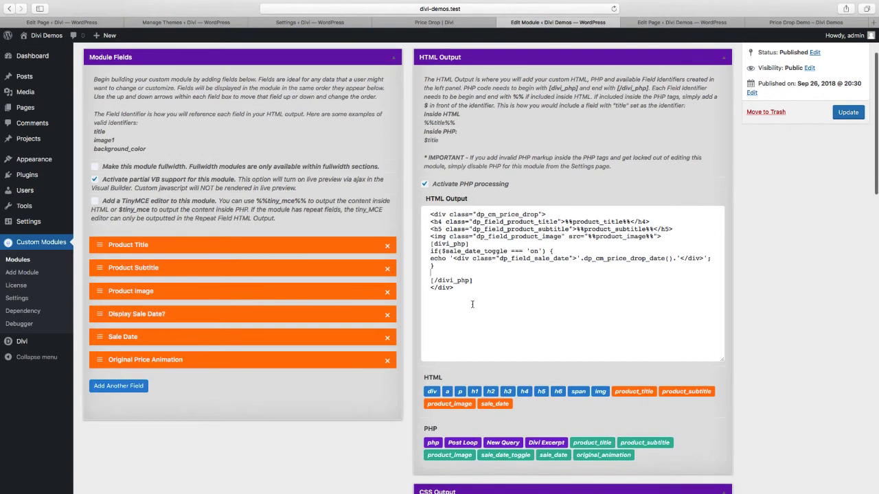
text(echo)
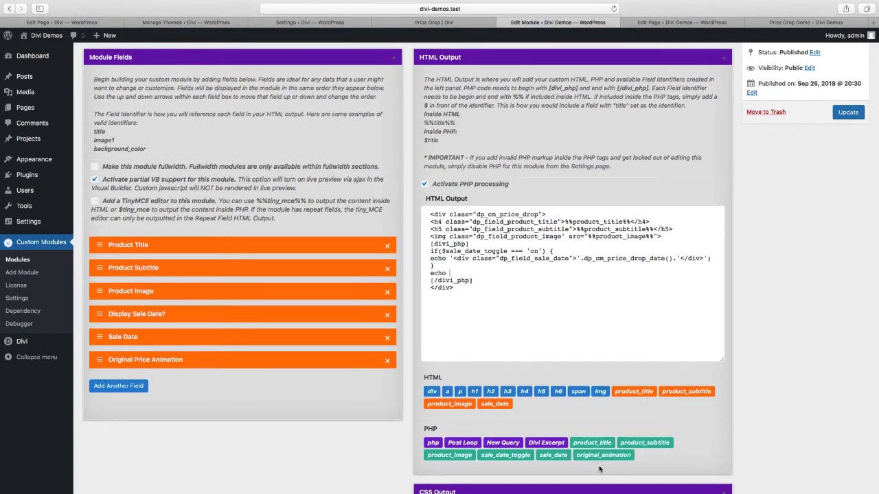
click(593, 457)
text(;)
click(848, 112)
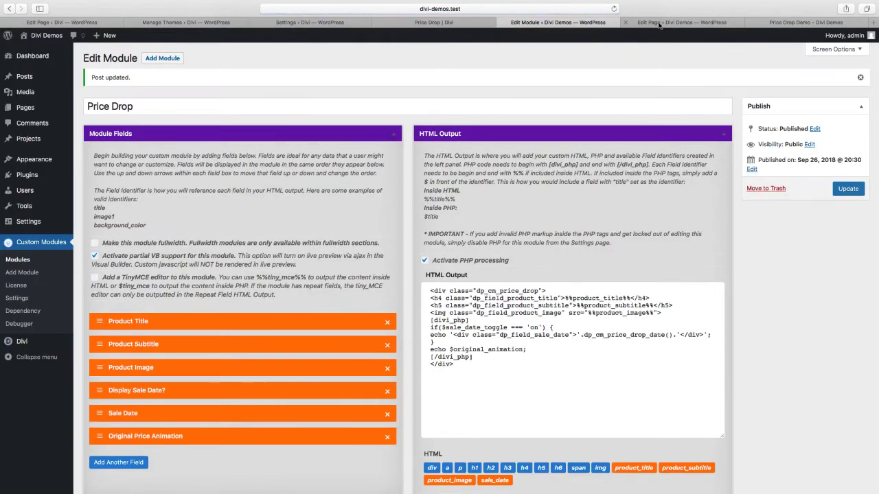
Reload the page editor, keep Hinge as the Price Drop animation, save, and view the front-end
click(657, 25)
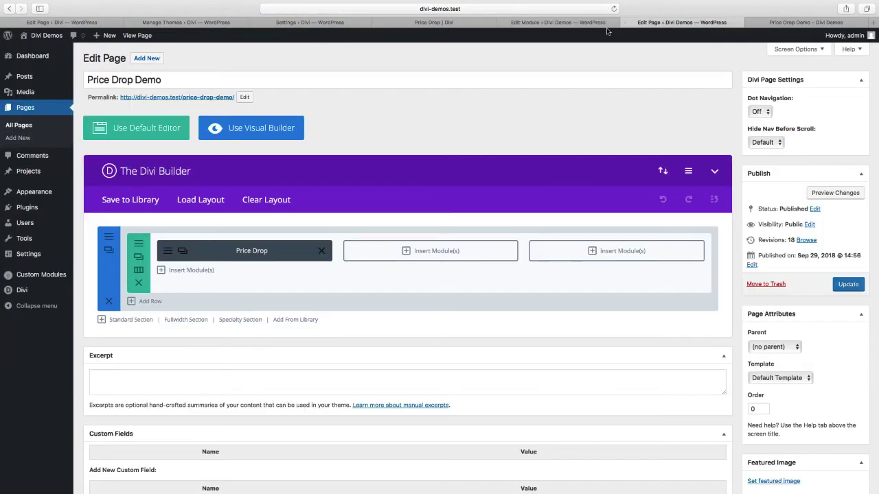
click(614, 8)
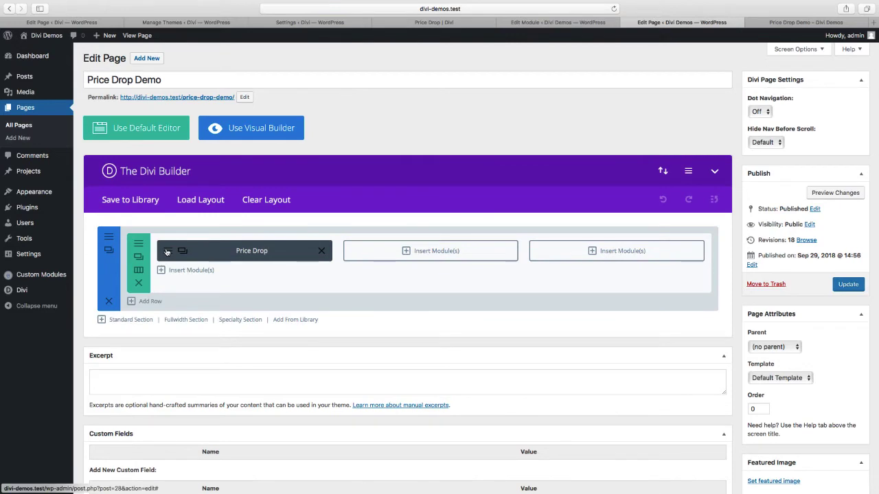
click(166, 252)
scroll(267, 294, down, 6)
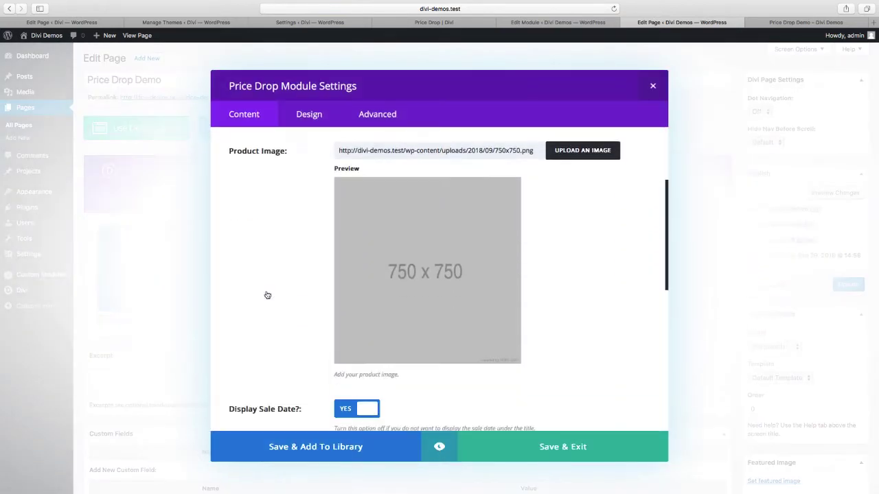
scroll(267, 294, down, 3)
click(365, 258)
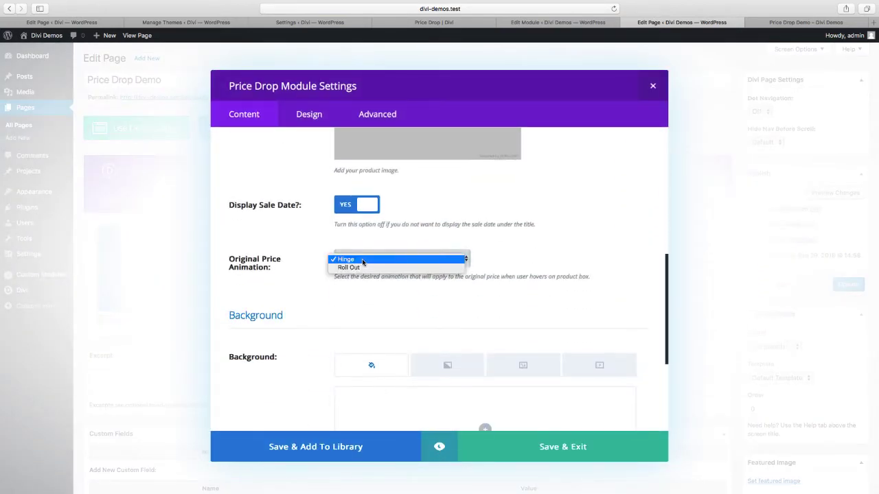
click(363, 259)
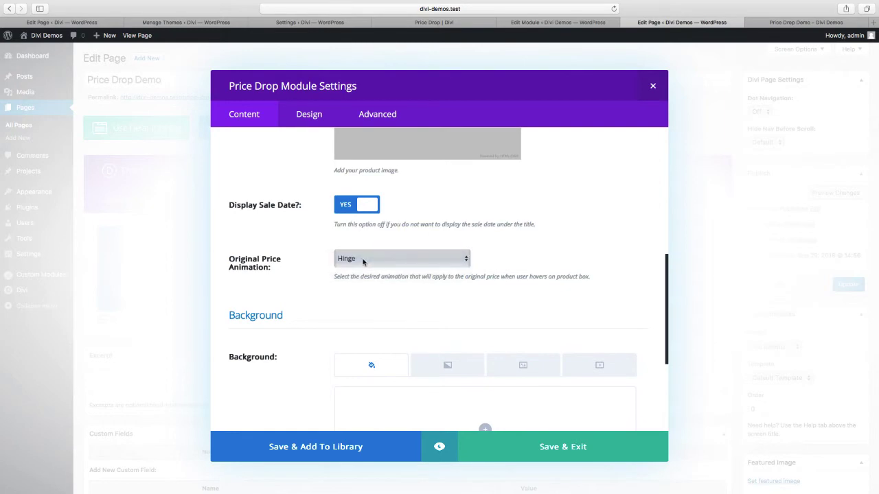
click(543, 437)
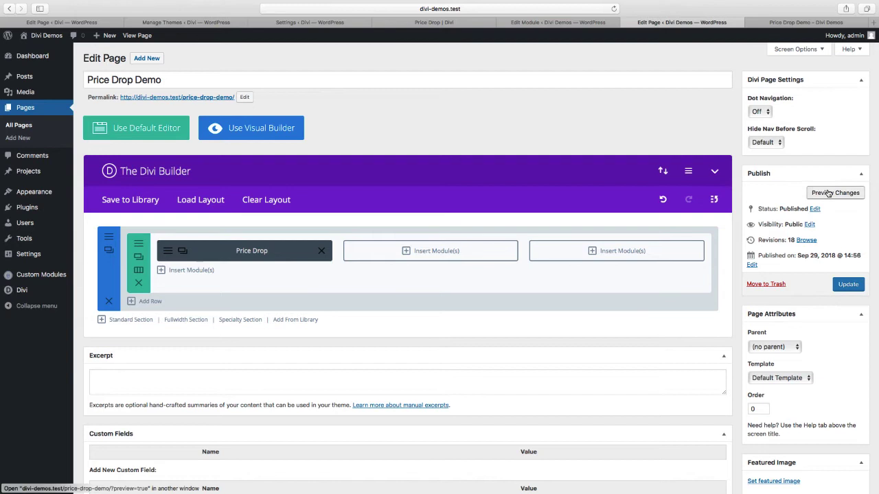
click(781, 26)
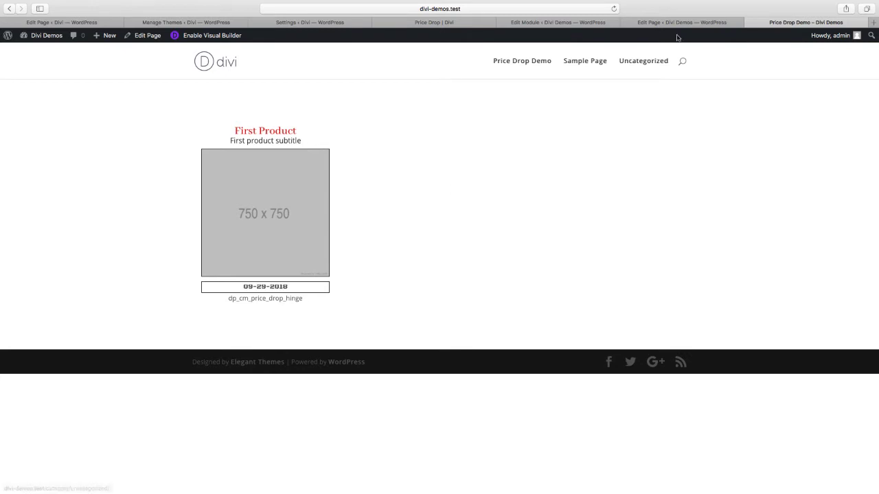
Expand the Original Price Animation field settings in the module editor
click(568, 23)
scroll(137, 371, down, 3)
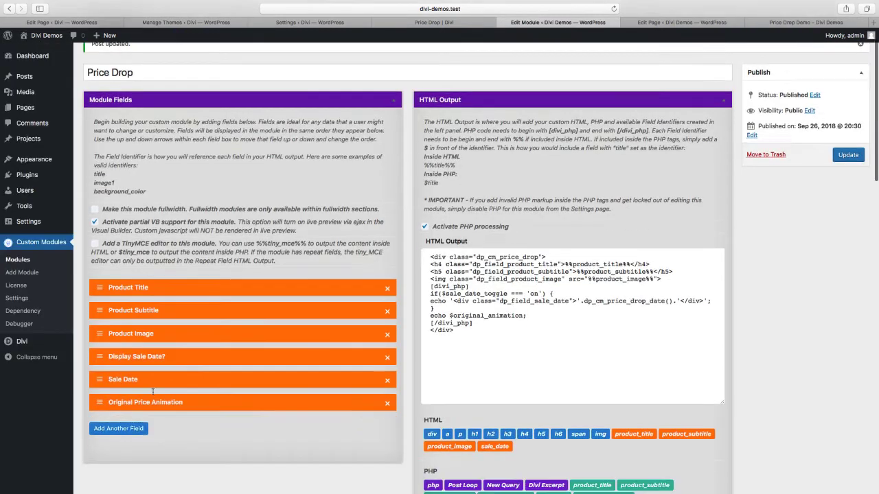
click(101, 306)
scroll(153, 371, down, 8)
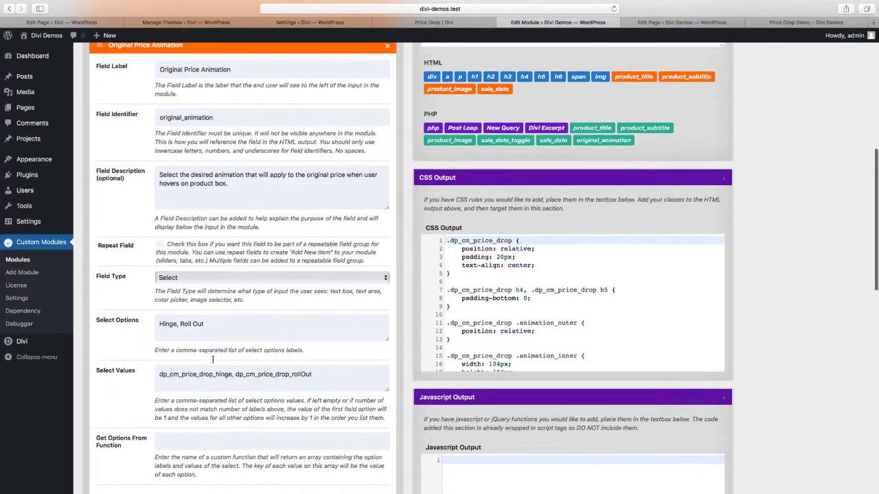
Set the Price Drop module's Original Price Animation to Roll Out and save its settings
drag(160, 367, 228, 366)
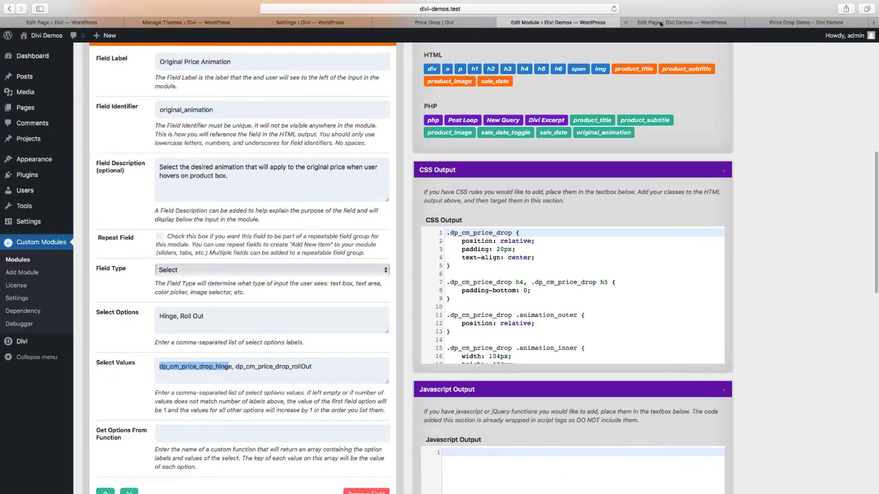
click(681, 22)
click(167, 251)
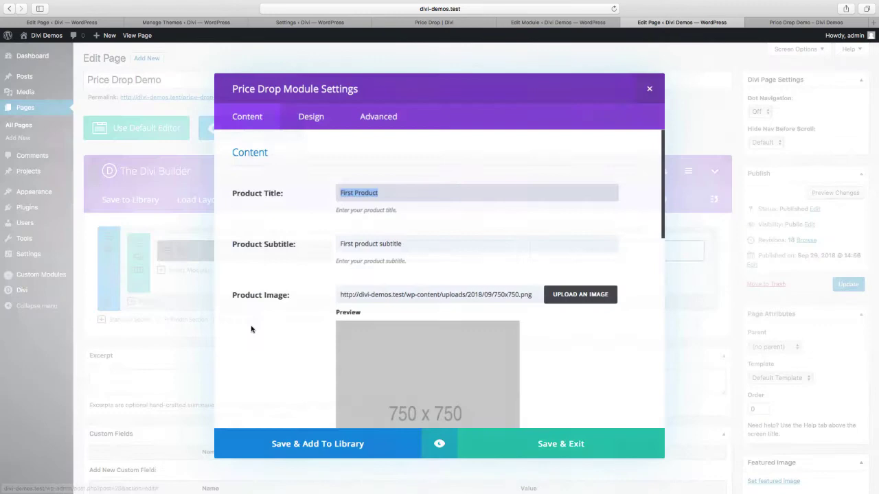
scroll(275, 330, down, 10)
click(357, 190)
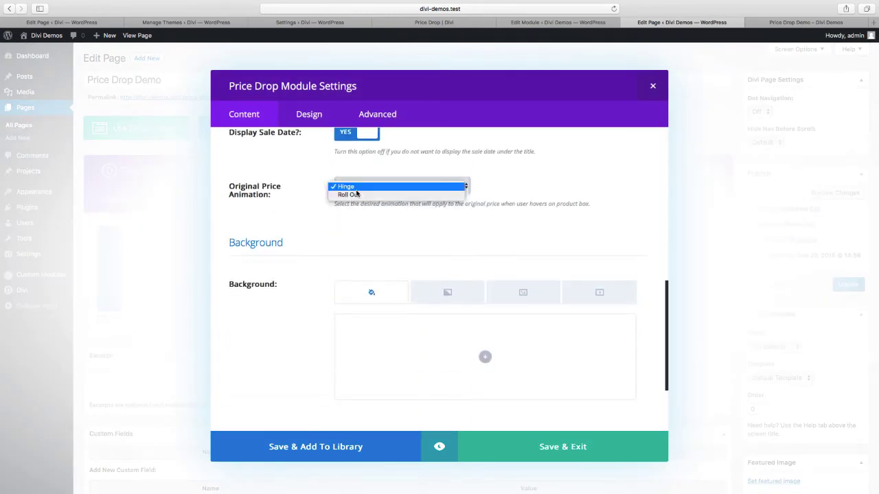
click(355, 195)
click(518, 442)
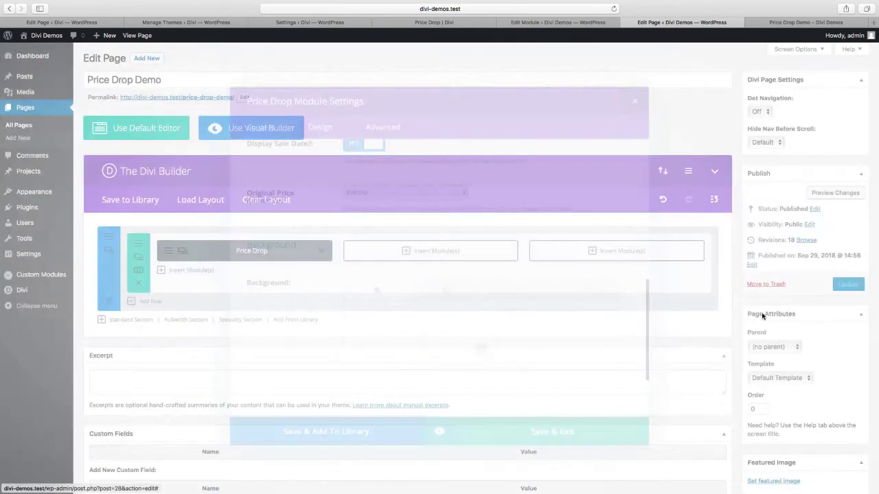
Update the page and preview it, confirming dp_cm_price_drop_rollOut is echoed
click(841, 287)
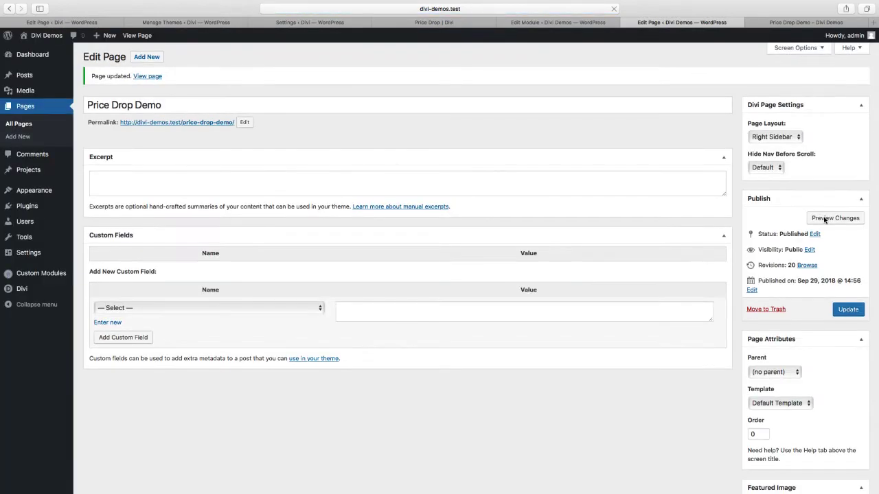
click(821, 219)
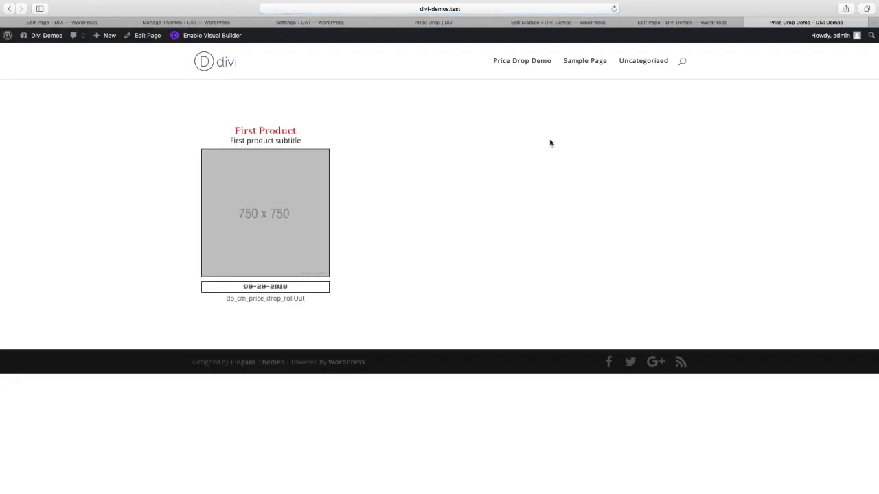
drag(228, 300, 306, 301)
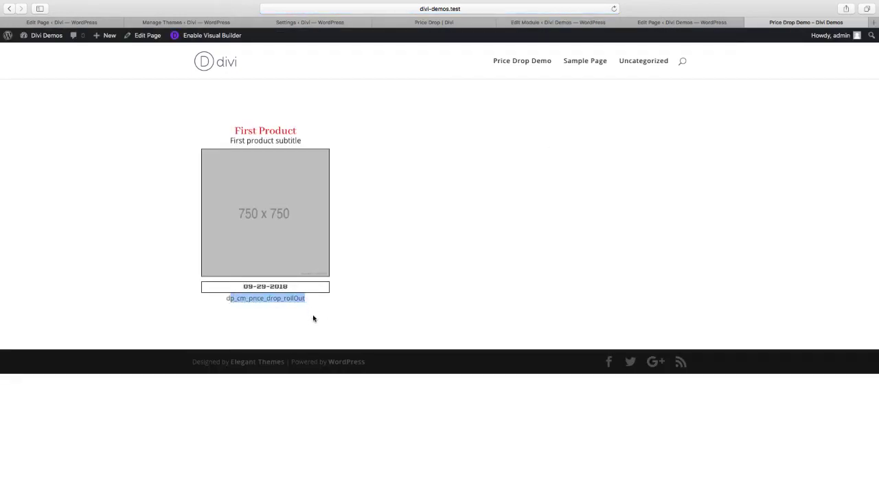
click(282, 329)
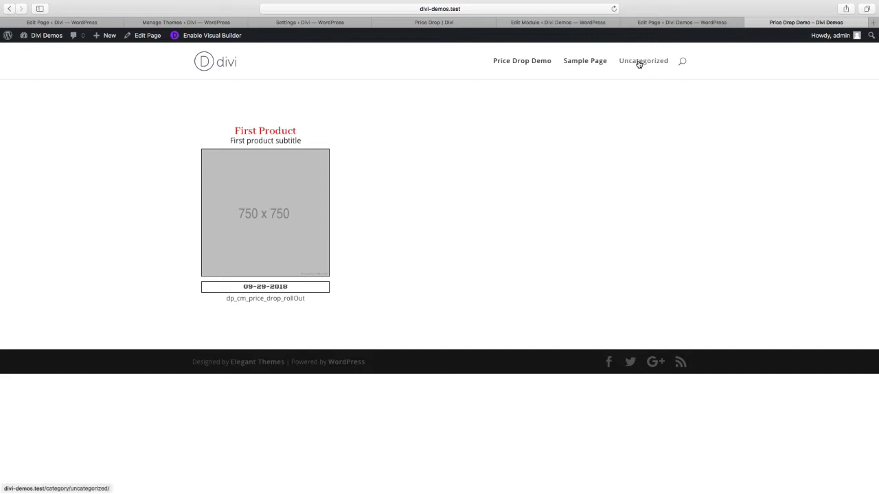
Clear the Hinge, Roll Out options and their values from the select field
click(567, 24)
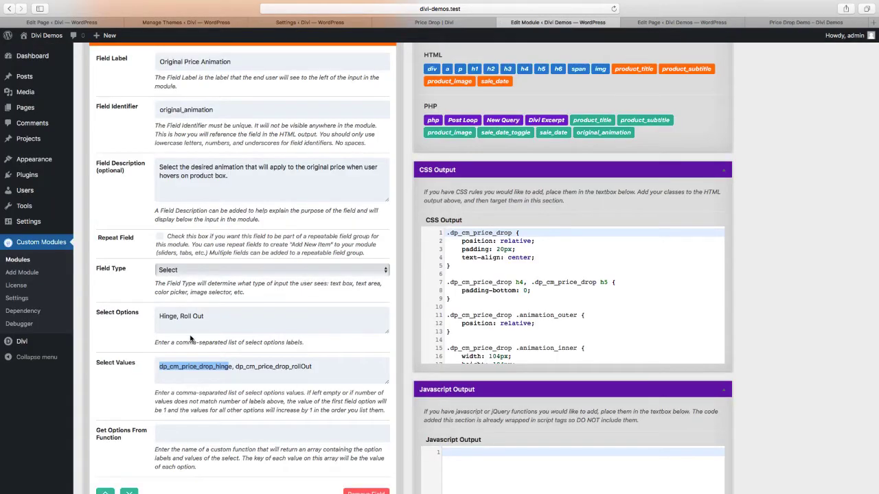
drag(213, 318, 158, 317)
key(BackSpace)
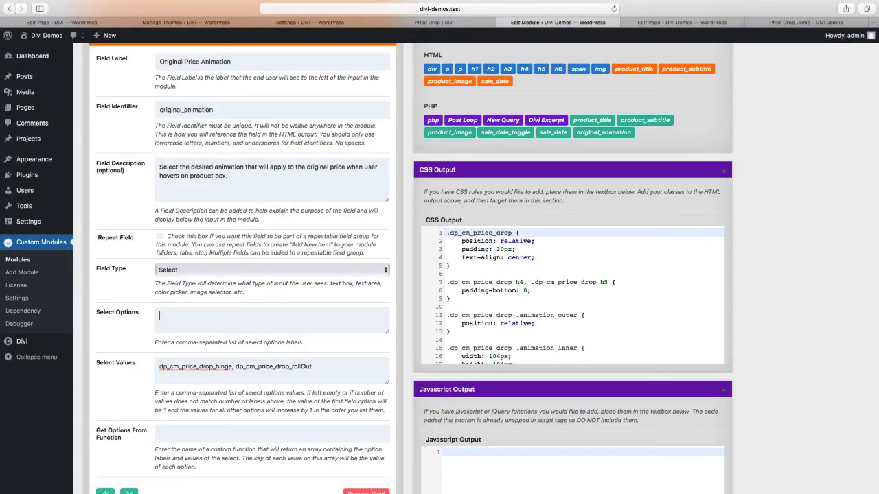
drag(312, 367, 157, 367)
key(BackSpace)
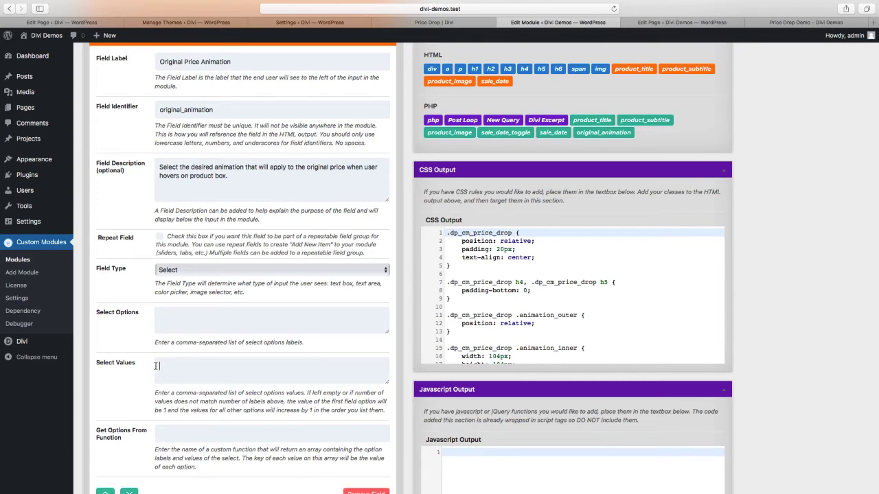
Select the dp_cm_animation_select function name in the custom functions code
scroll(316, 360, down, 1)
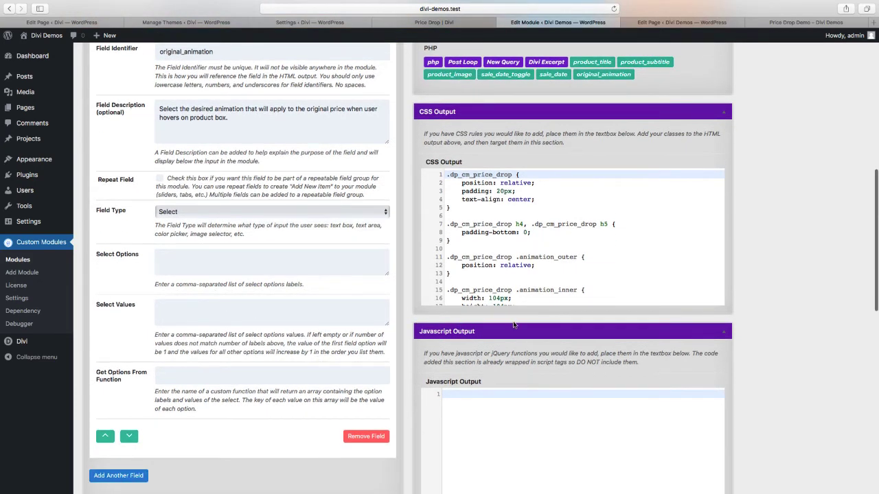
scroll(514, 325, down, 10)
scroll(513, 325, down, 2)
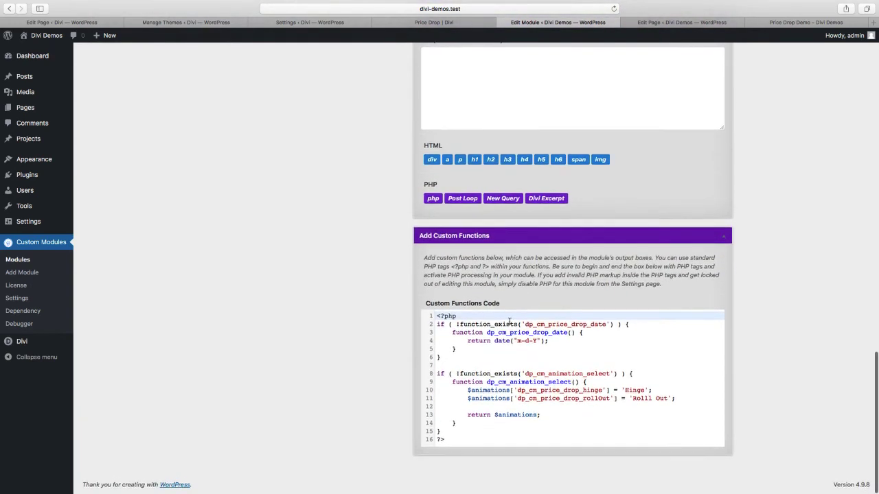
click(467, 365)
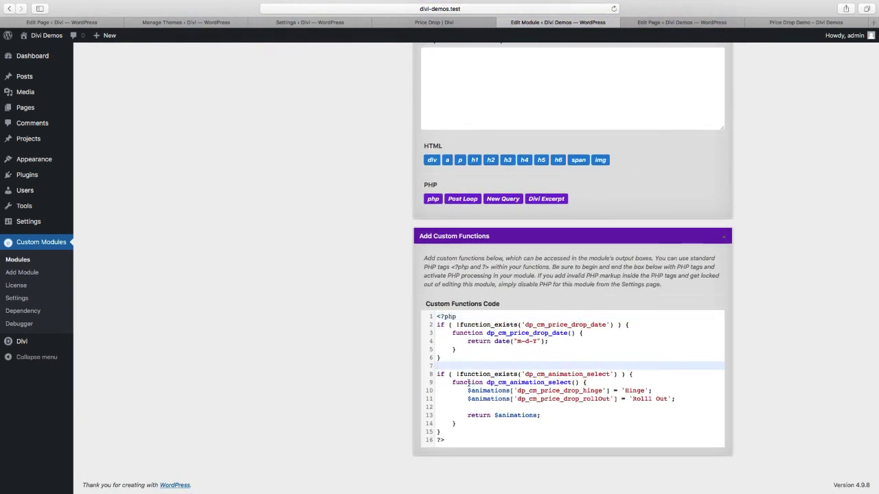
click(469, 342)
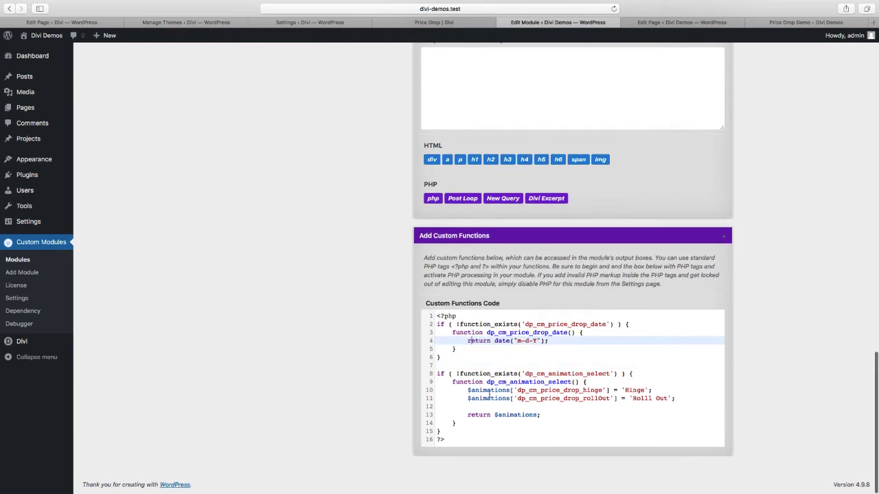
scroll(490, 388, down, 1)
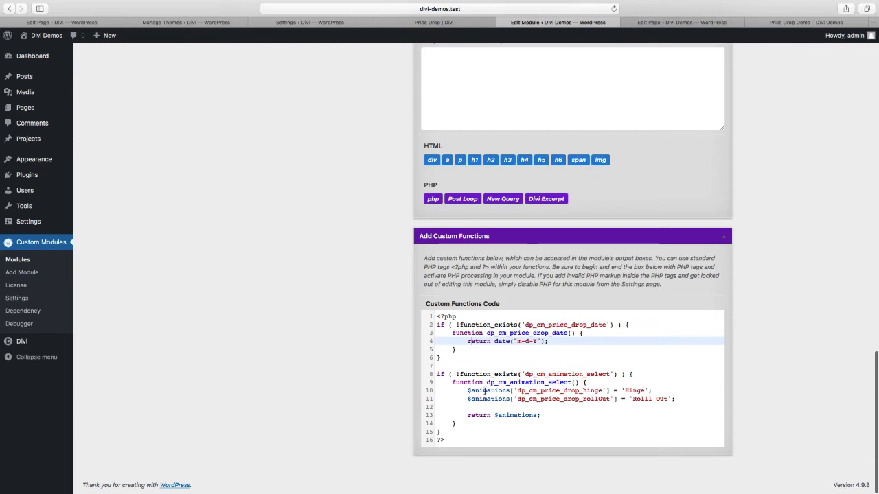
click(549, 390)
drag(517, 391, 645, 390)
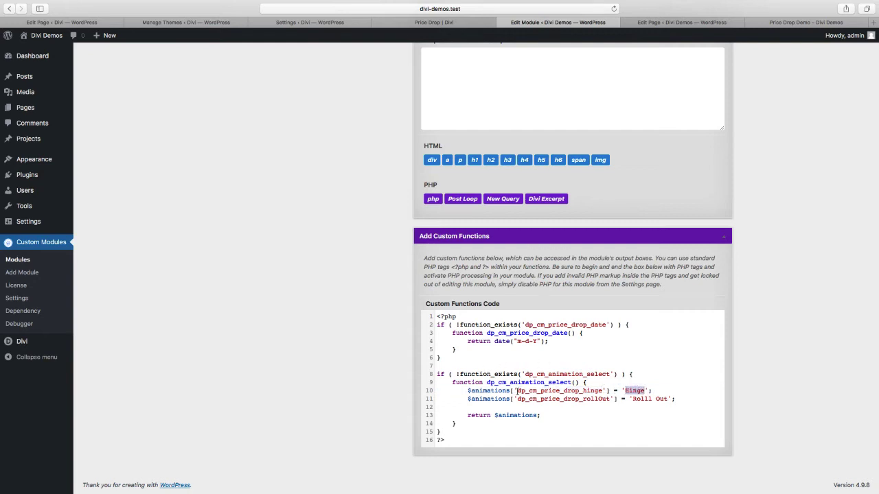
drag(487, 383, 573, 383)
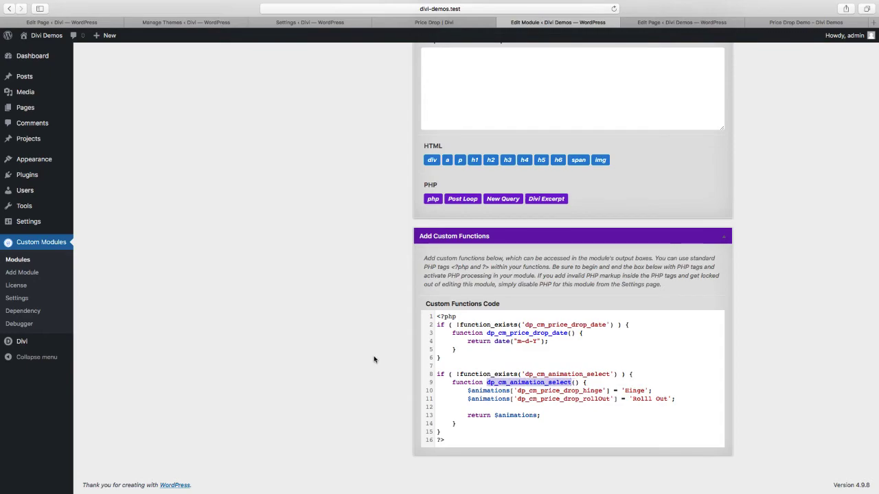
scroll(374, 359, down, 10)
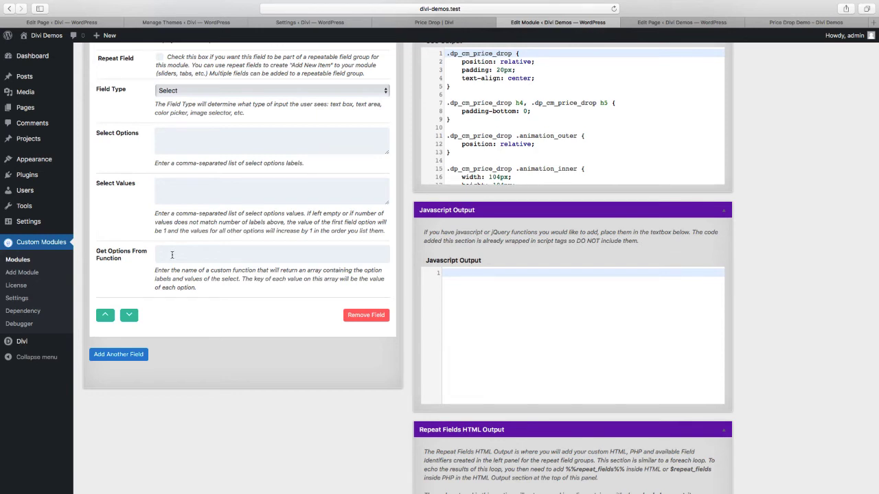
Set dp_cm_animation_select as the options function for the field and update the module
click(171, 255)
text(dp_cm_animation_select)
scroll(482, 291, down, 15)
double_click(519, 391)
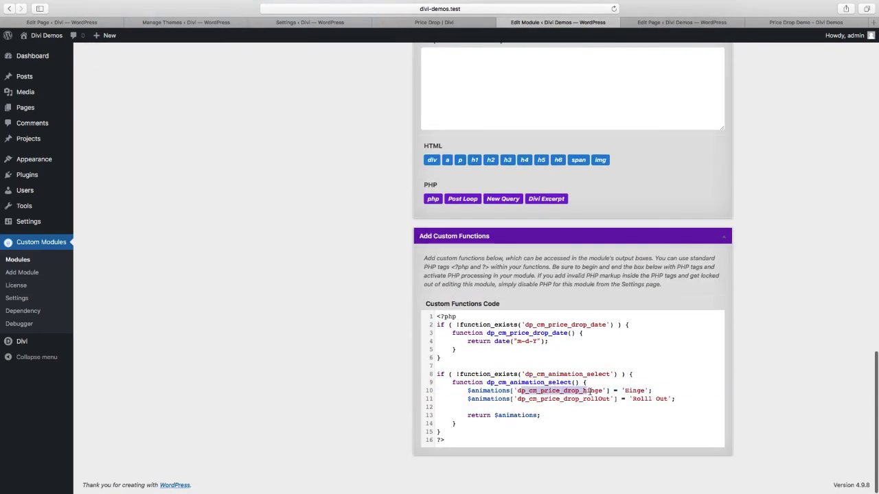
drag(597, 399, 582, 399)
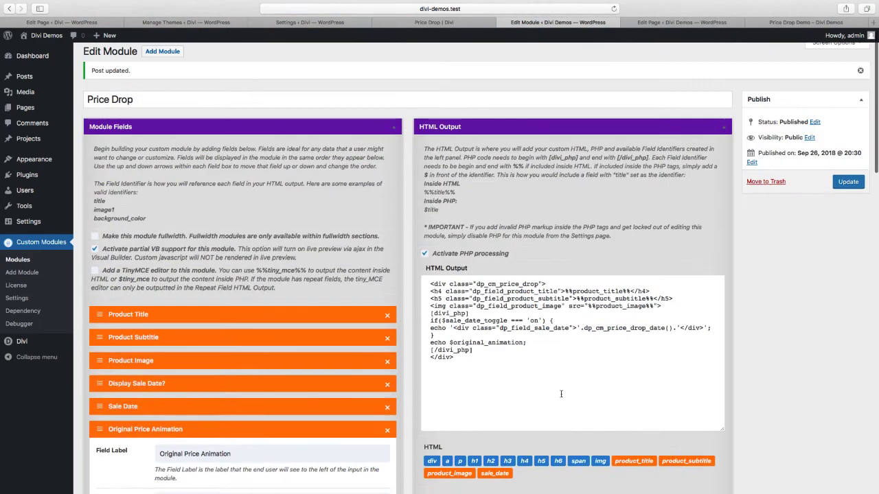
click(844, 189)
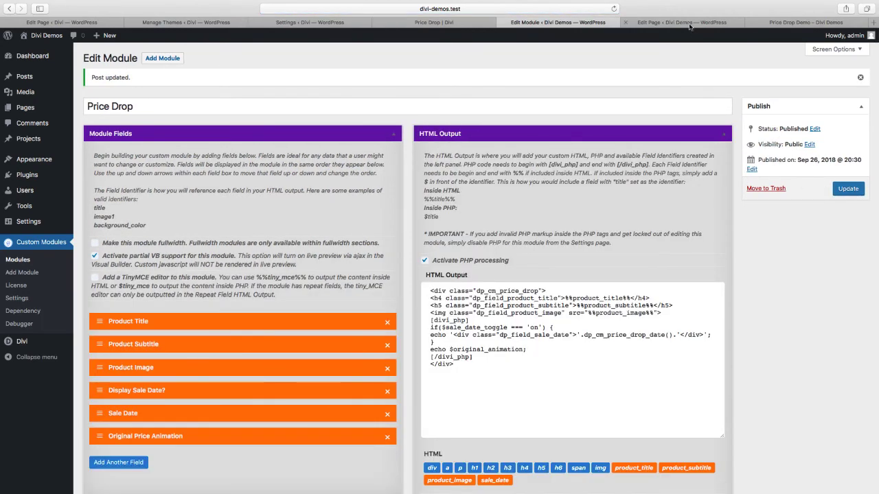
click(690, 24)
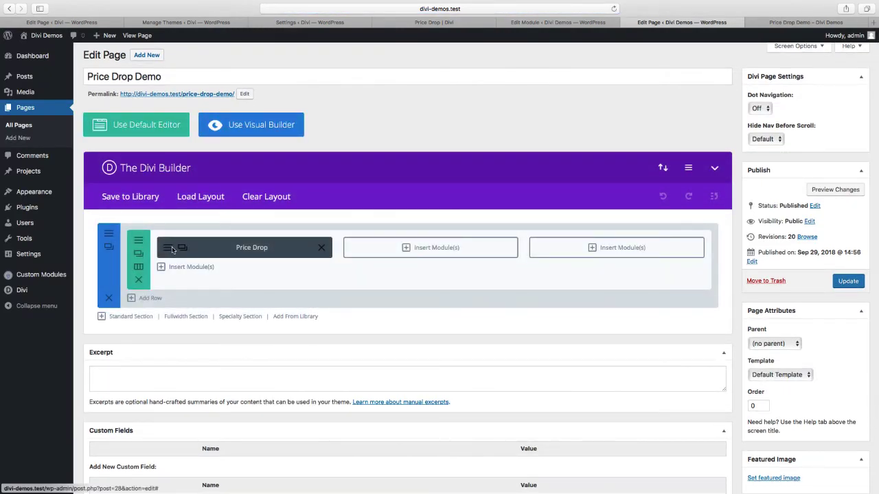
Choose Hinge in the Price Drop module and confirm dp_cm_price_drop_hinge on the reloaded live page
click(169, 248)
scroll(273, 274, down, 5)
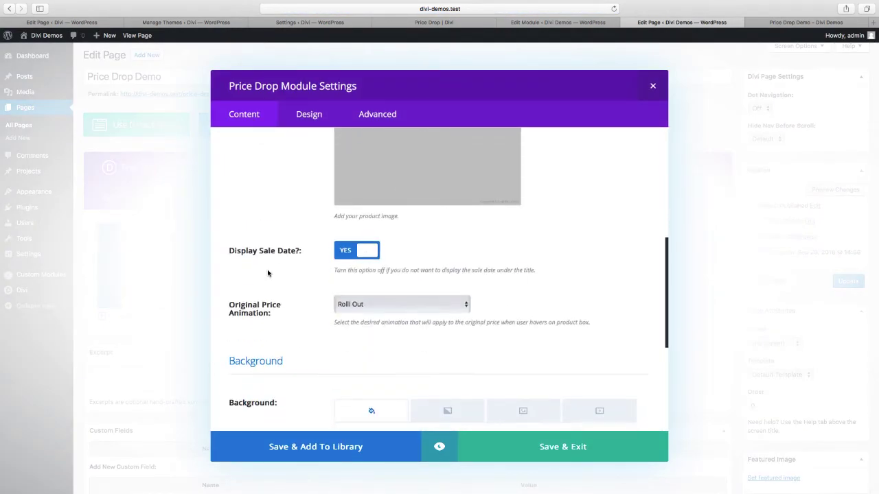
click(359, 303)
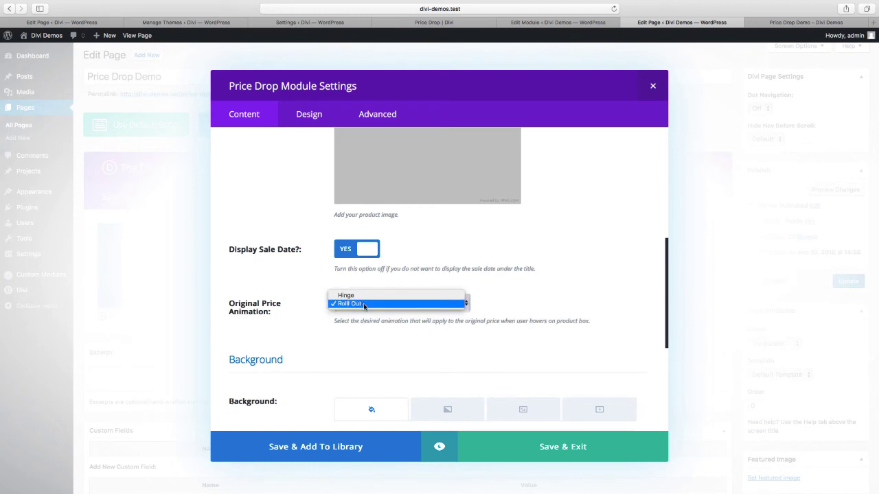
click(360, 291)
click(530, 437)
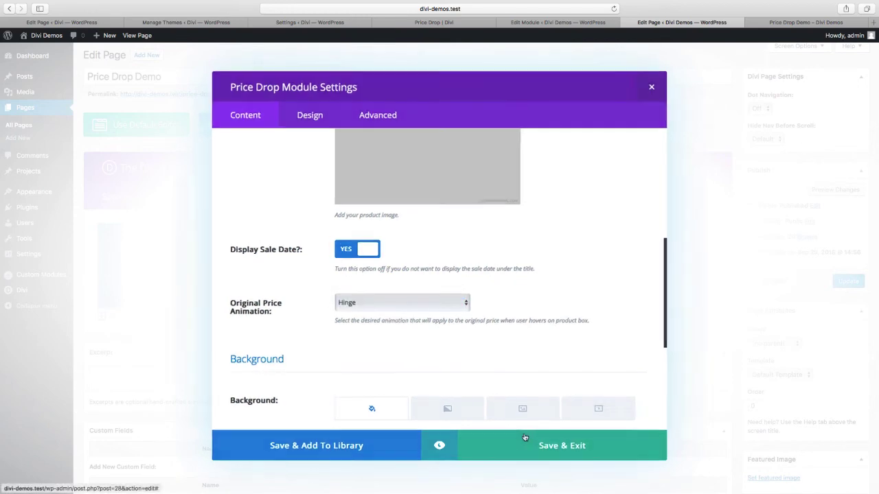
click(775, 23)
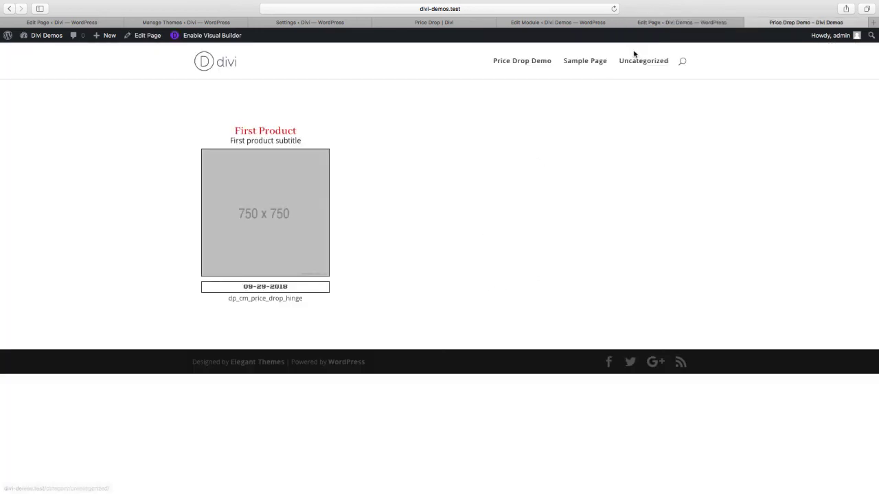
click(613, 8)
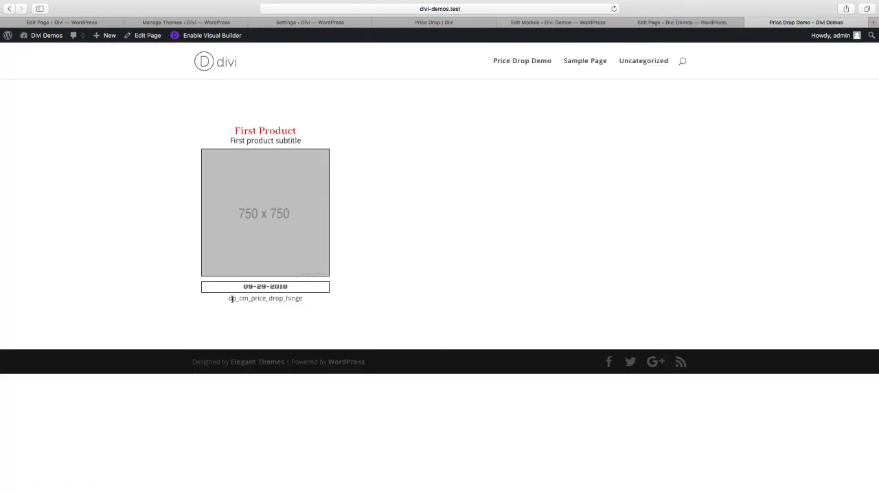
drag(230, 297, 320, 298)
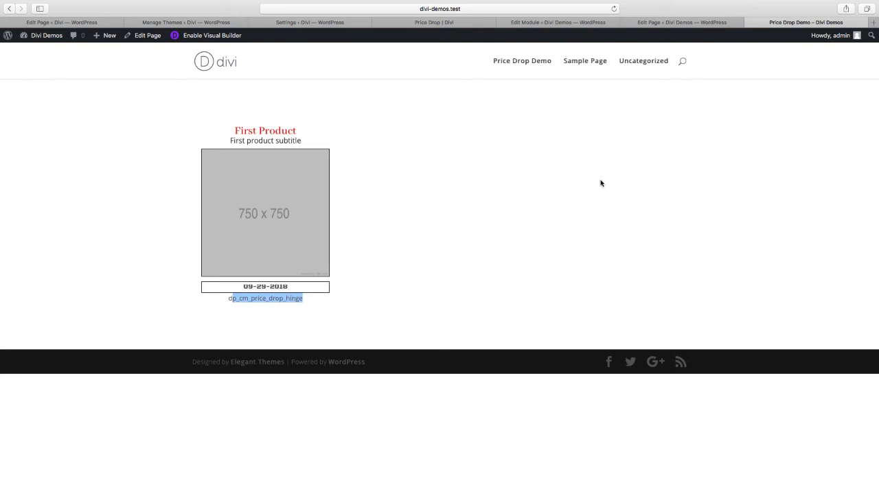
Review the module's fields in Edit Module, then return to the Price Drop page of three $59.99 ACME cards
click(560, 24)
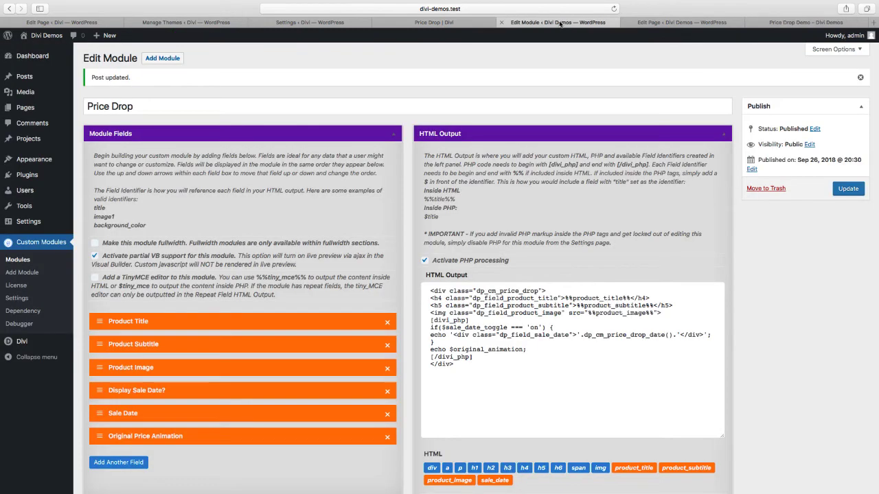
scroll(287, 257, down, 5)
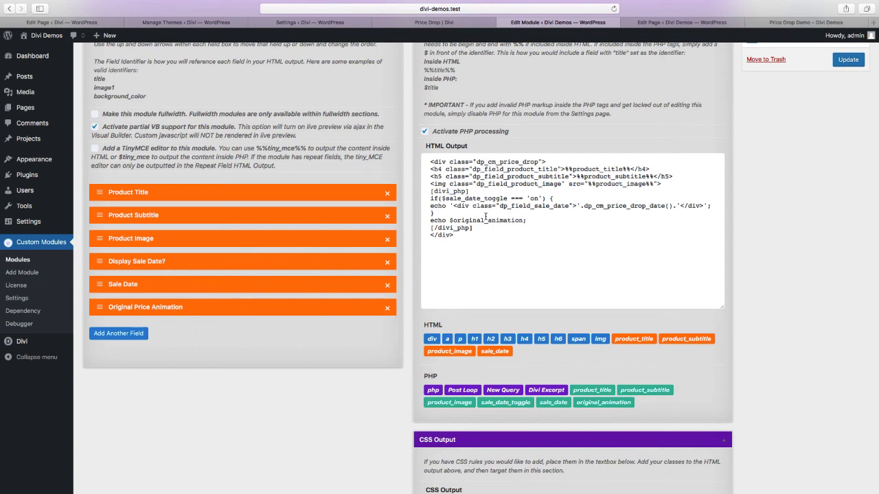
click(450, 23)
click(614, 9)
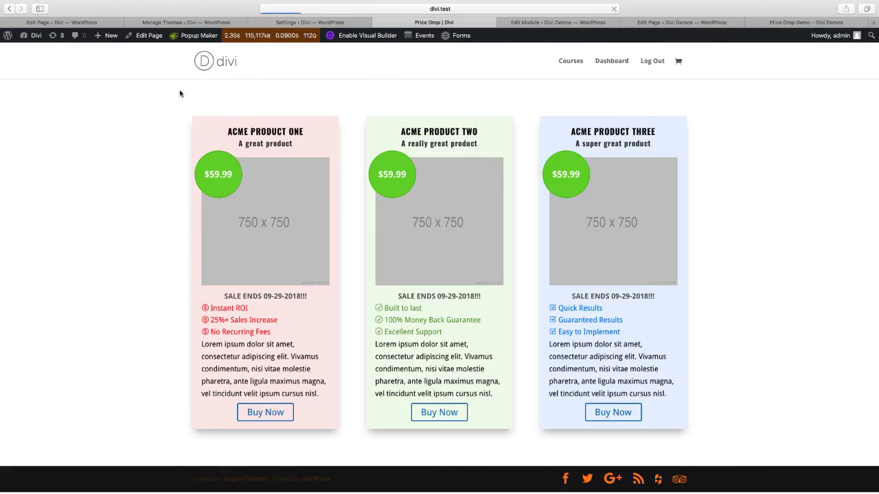